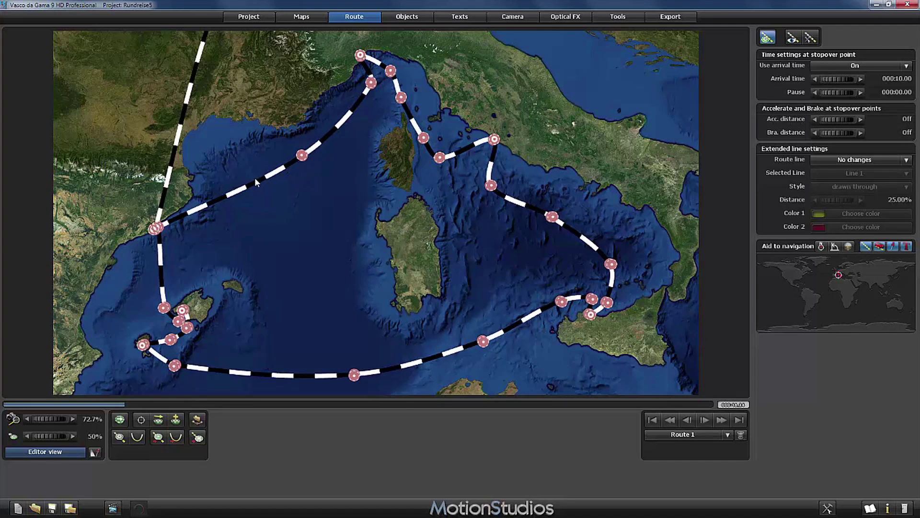
Select the Mallorca stopover point on the route to give it a 000:02.00 pause
{"action": "left_click", "coordinate": [158, 232]}
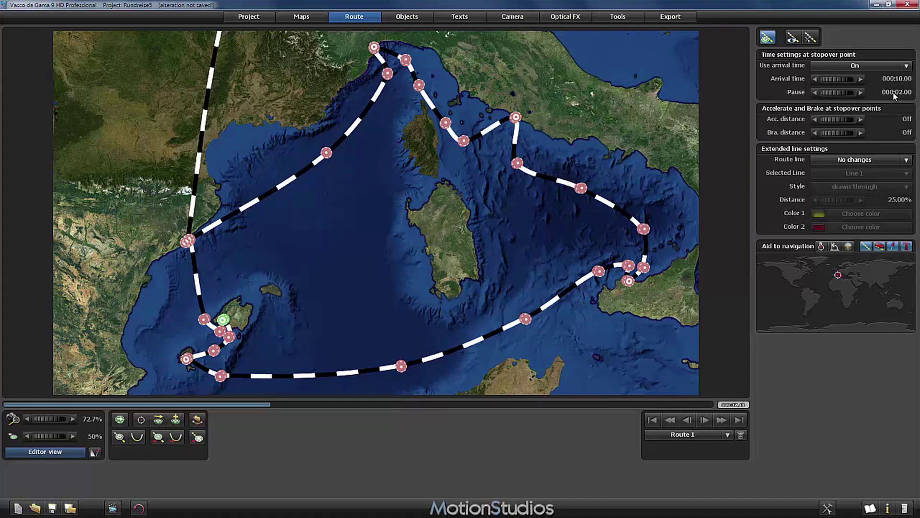
{"action": "left_click", "coordinate": [249, 16]}
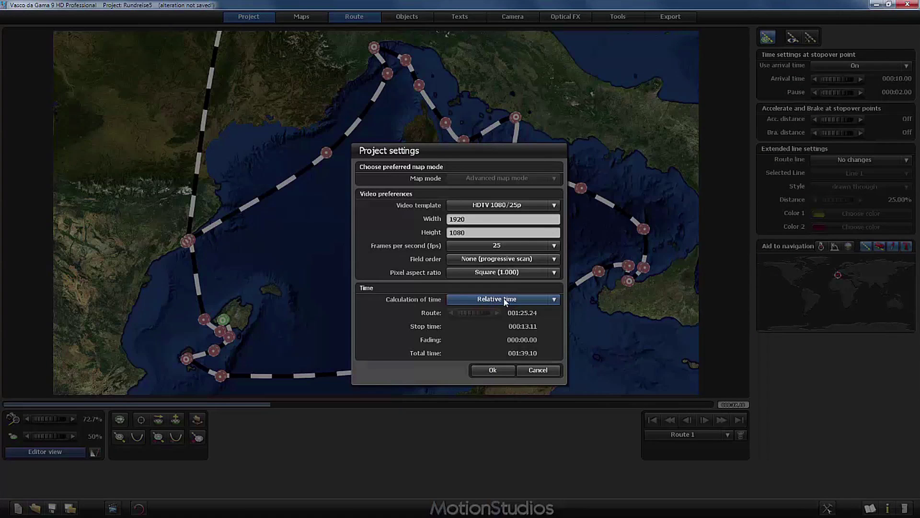
{"action": "left_click", "coordinate": [534, 371]}
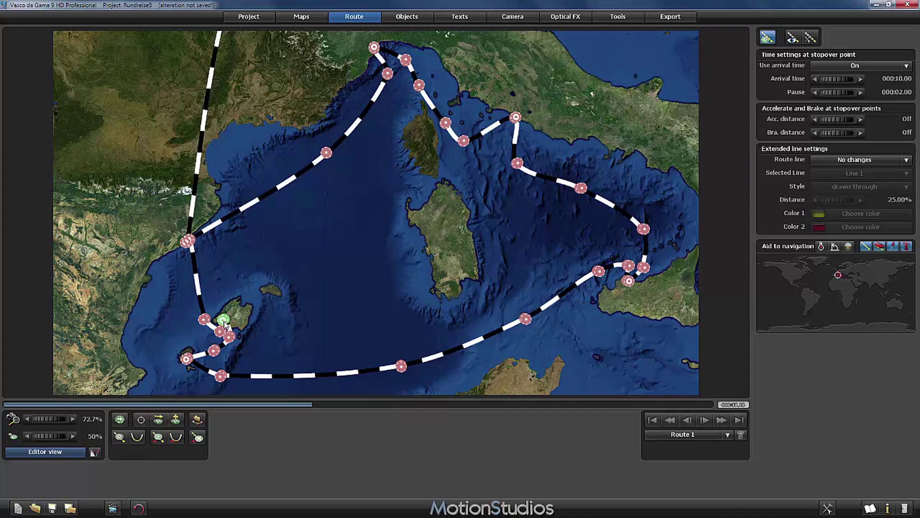
Open the free object settings in the Objects workspace and choose Image object (static) as new object type
{"action": "left_click", "coordinate": [410, 18]}
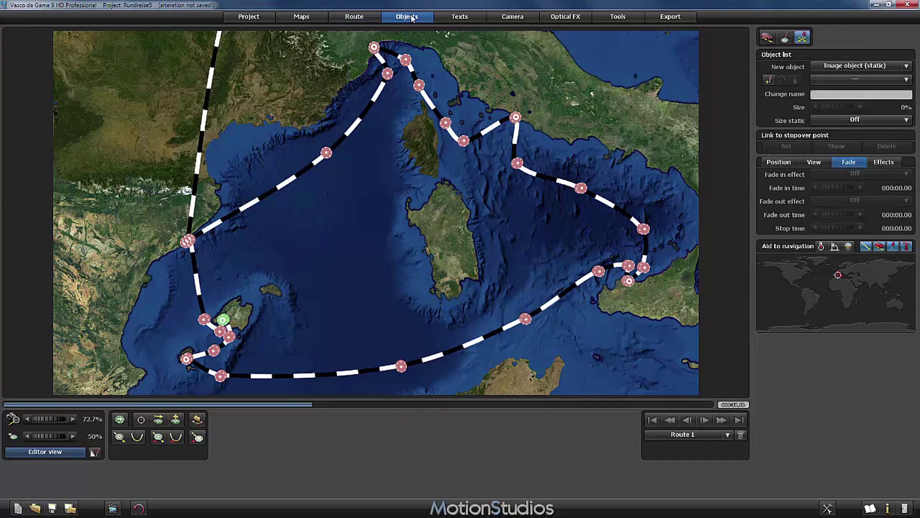
{"action": "left_click", "coordinate": [805, 38]}
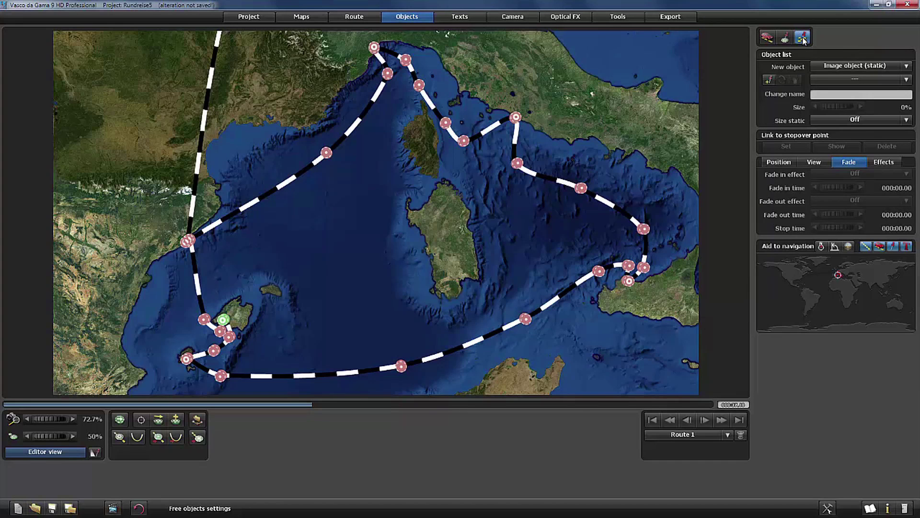
{"action": "left_click", "coordinate": [840, 67]}
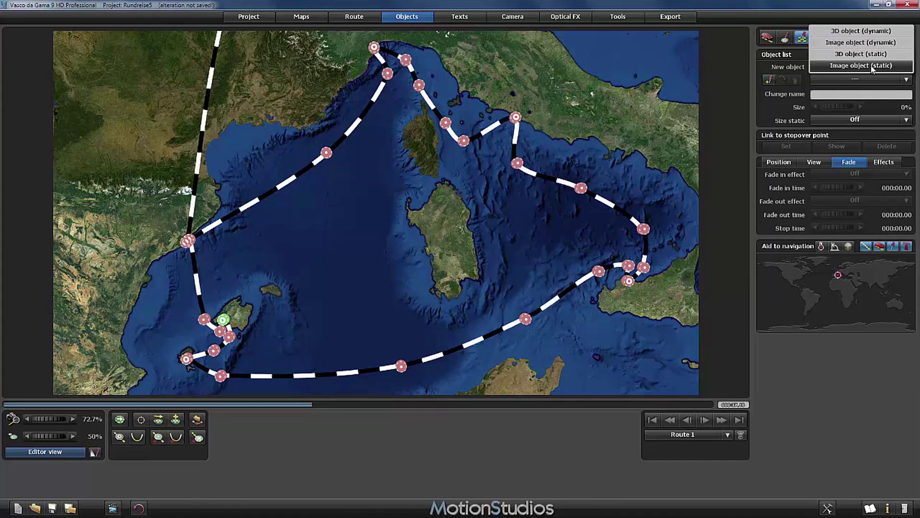
{"action": "left_click", "coordinate": [886, 67]}
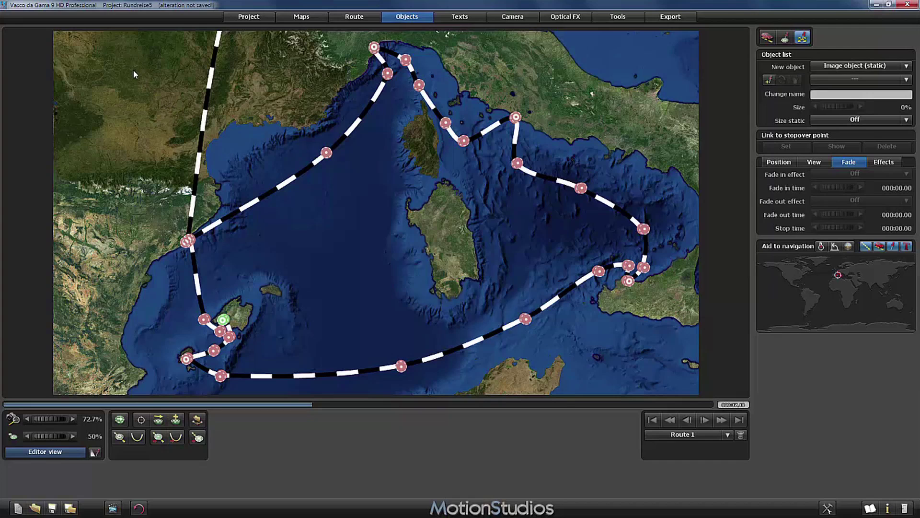
Create a new static image object from Greenbox FullHD.tif
{"action": "left_click", "coordinate": [767, 81]}
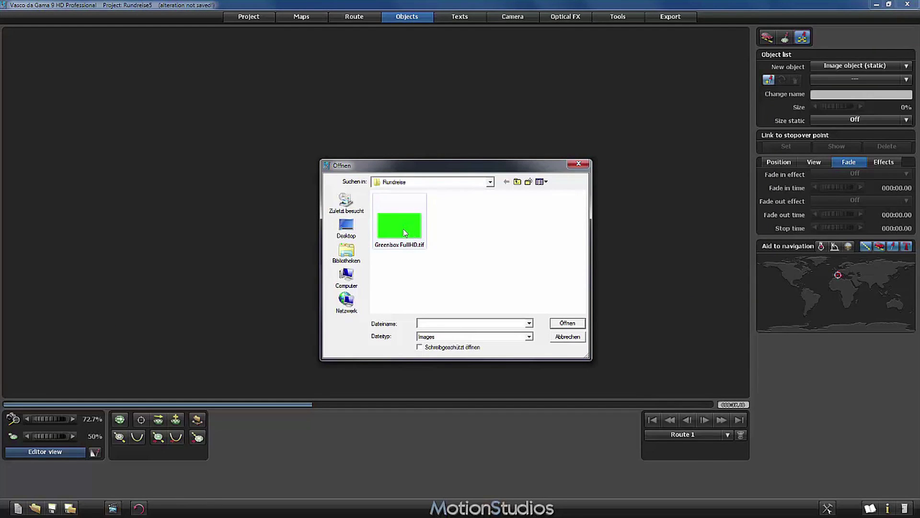
{"action": "double_click", "coordinate": [404, 233]}
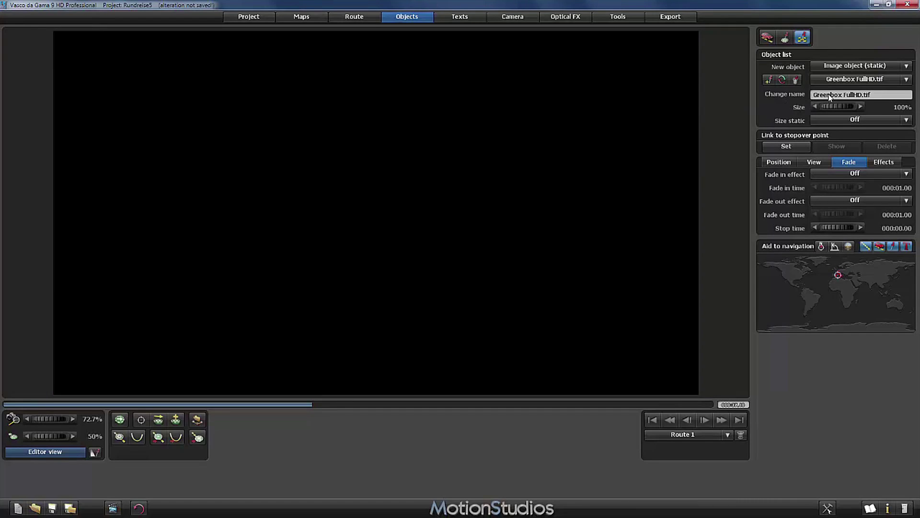
Replace the Greenbox image object's name with 'Mallorca'
{"action": "left_click", "coordinate": [827, 96]}
{"action": "left_click", "coordinate": [876, 96]}
{"action": "key", "text": "BackSpace"}
{"action": "key", "text": "BackSpace"}
{"action": "key", "text": "BackSpace"}
{"action": "key", "text": "BackSpace"}
{"action": "key", "text": "BackSpace"}
{"action": "key", "text": "BackSpace"}
{"action": "key", "text": "BackSpace"}
{"action": "key", "text": "BackSpace"}
{"action": "key", "text": "BackSpace"}
{"action": "key", "text": "BackSpace"}
{"action": "key", "text": "BackSpace"}
{"action": "key", "text": "BackSpace"}
{"action": "key", "text": "BackSpace"}
{"action": "key", "text": "BackSpace"}
{"action": "key", "text": "BackSpace"}
{"action": "key", "text": "BackSpace"}
{"action": "key", "text": "BackSpace"}
{"action": "key", "text": "BackSpace"}
{"action": "key", "text": "BackSpace"}
{"action": "type", "text": "Mallorca"}
{"action": "key", "text": "Return"}
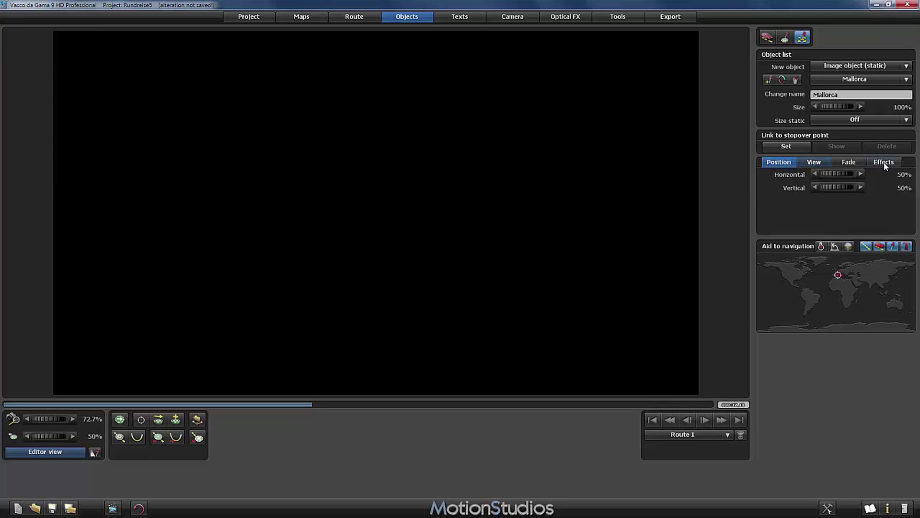
Set Smooth fade for fade-in and fade-out, with a 000:00.00 fade-out time
{"action": "left_click", "coordinate": [851, 164]}
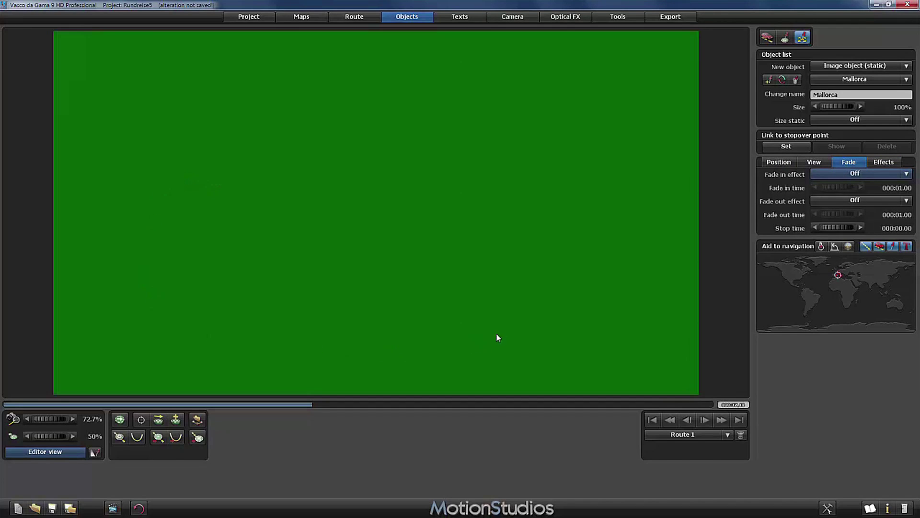
{"action": "left_click", "coordinate": [849, 174]}
{"action": "left_click", "coordinate": [849, 174]}
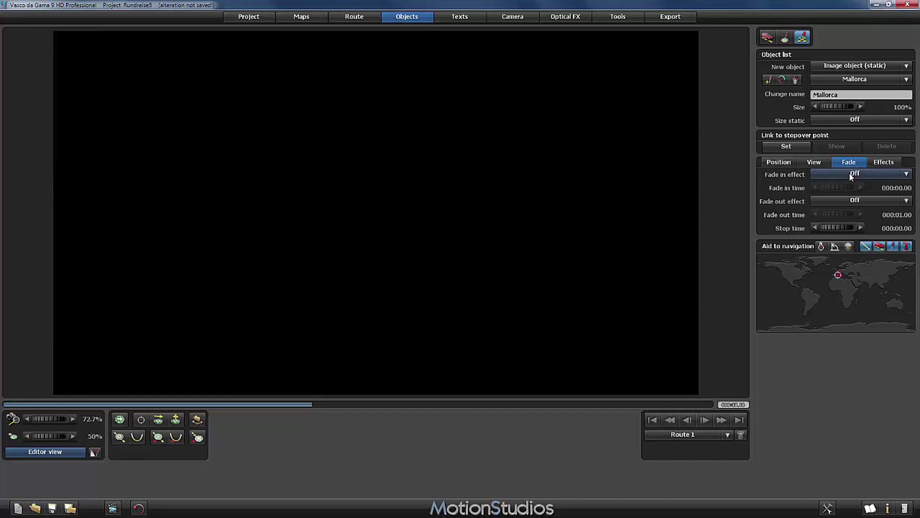
{"action": "left_click", "coordinate": [849, 174]}
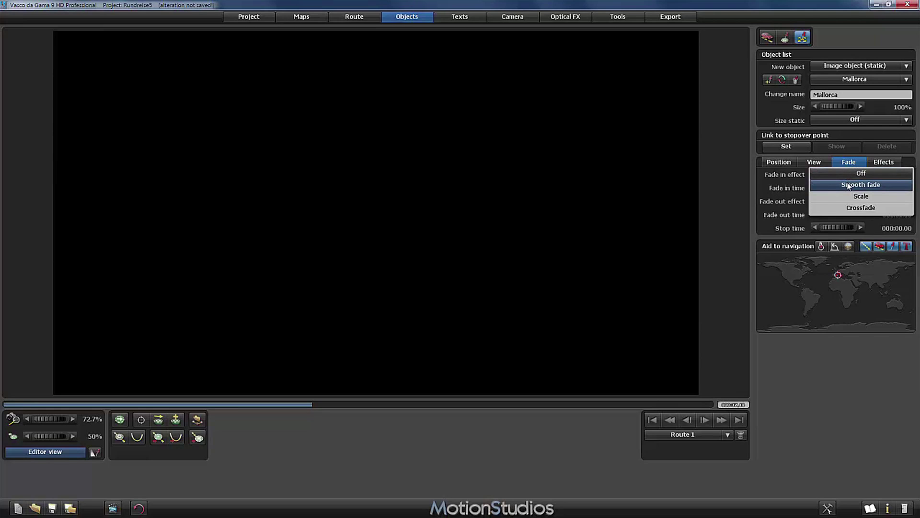
{"action": "left_click", "coordinate": [848, 184]}
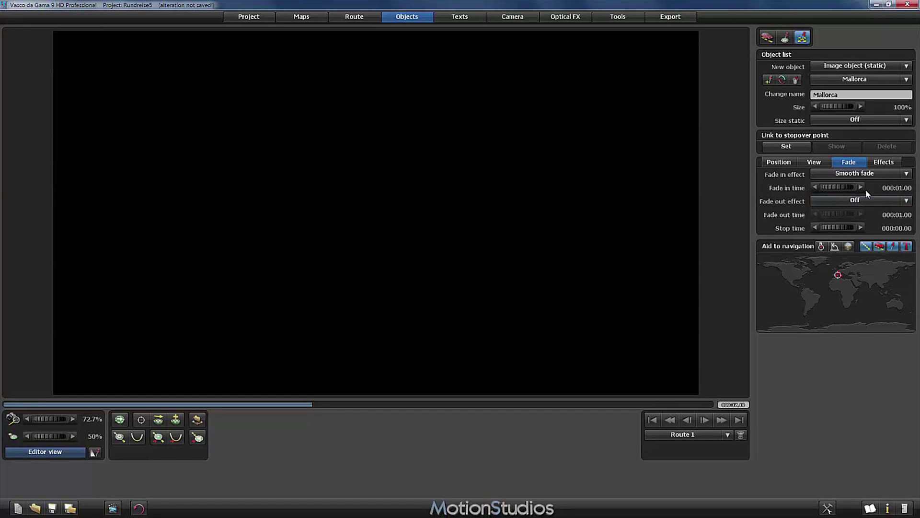
{"action": "left_click", "coordinate": [903, 199]}
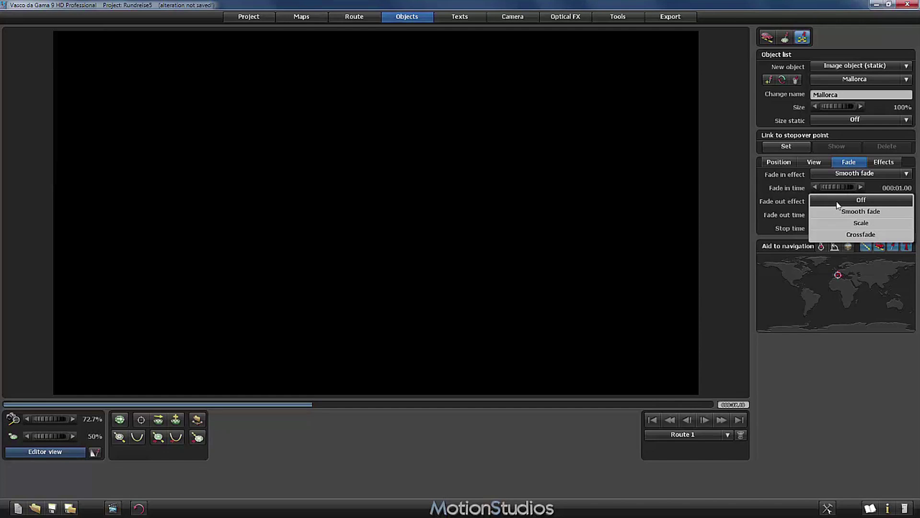
{"action": "left_click", "coordinate": [838, 201]}
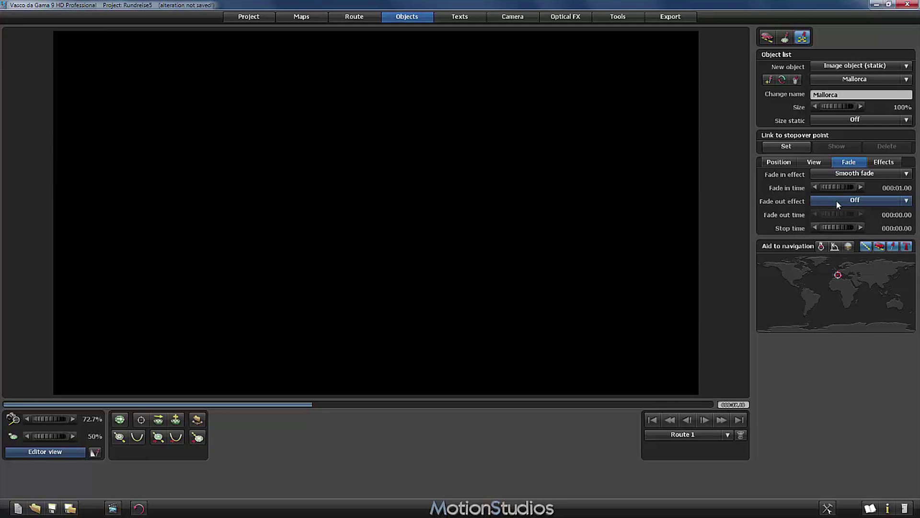
{"action": "left_click", "coordinate": [838, 204]}
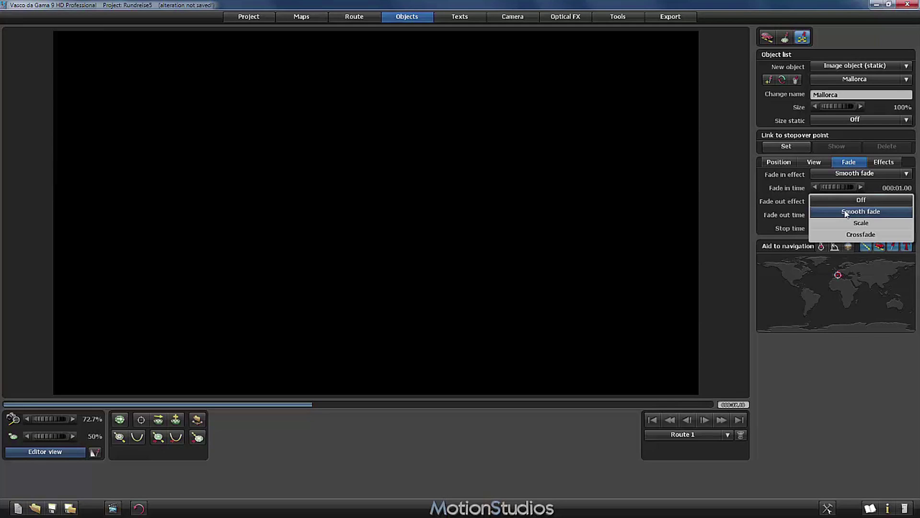
{"action": "left_click", "coordinate": [846, 211]}
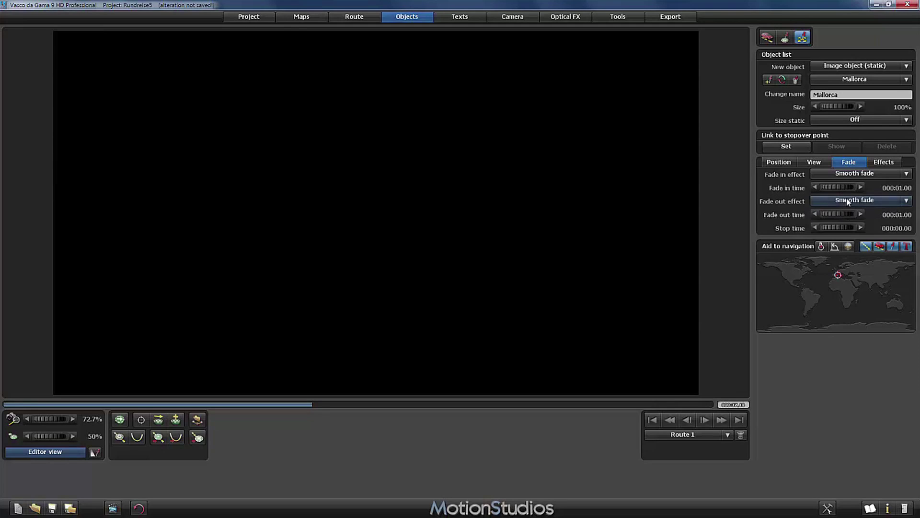
{"action": "left_click", "coordinate": [843, 215]}
Set the Mallorca object's Stop time to 000:02.00
{"action": "left_click_drag", "start_coordinate": [834, 228], "coordinate": [835, 230]}
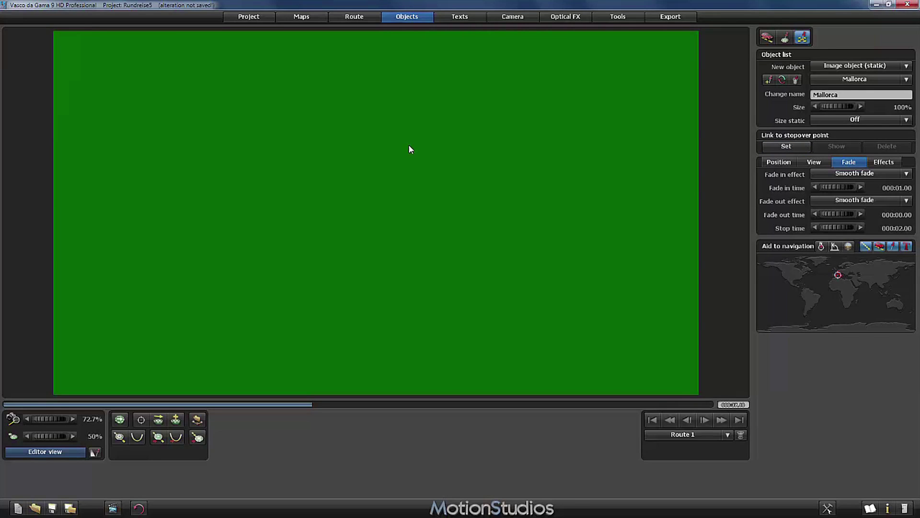
{"action": "left_click", "coordinate": [786, 147]}
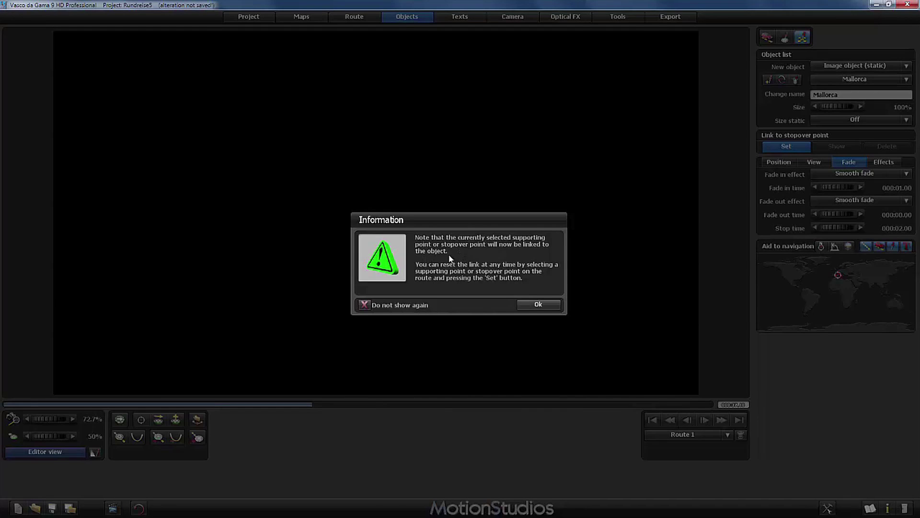
{"action": "left_click", "coordinate": [534, 307]}
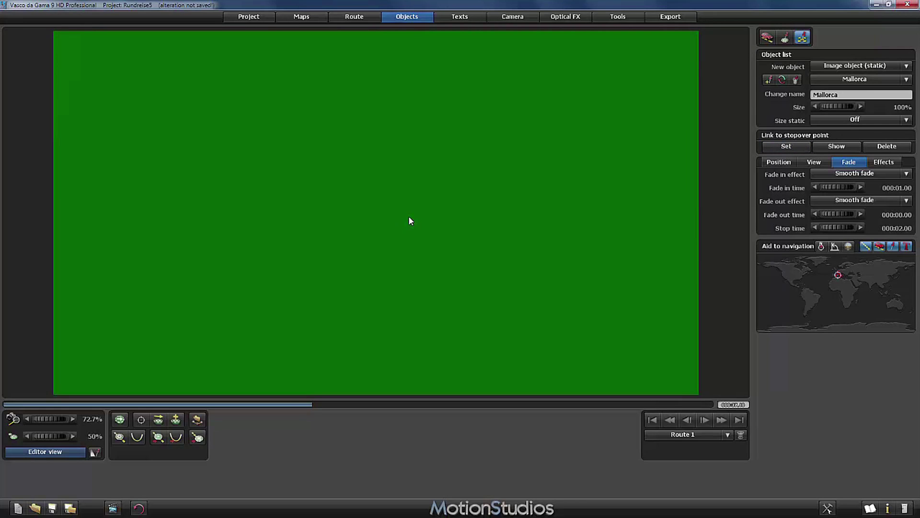
Play the realtime preview of the cruise past Mallorca and Ibiza
{"action": "left_click", "coordinate": [113, 507]}
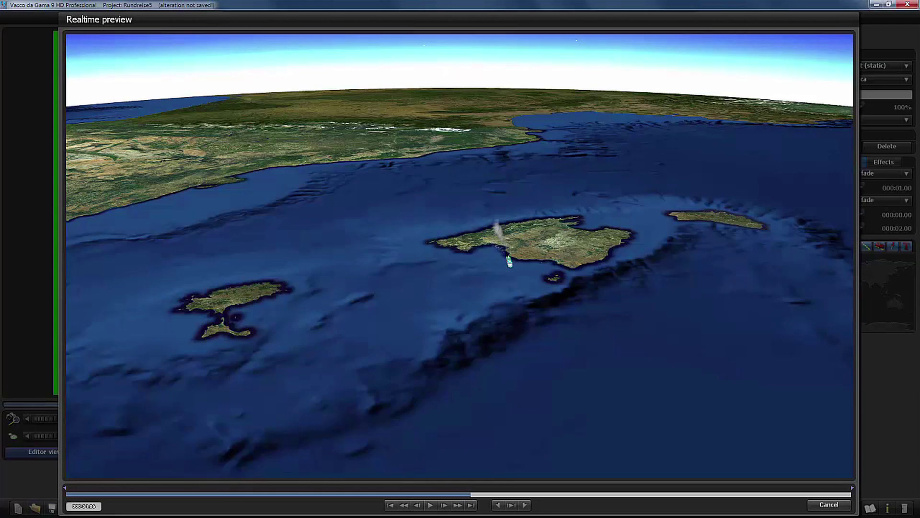
Close the Realtime preview window with Escape
{"action": "key", "text": "Escape"}
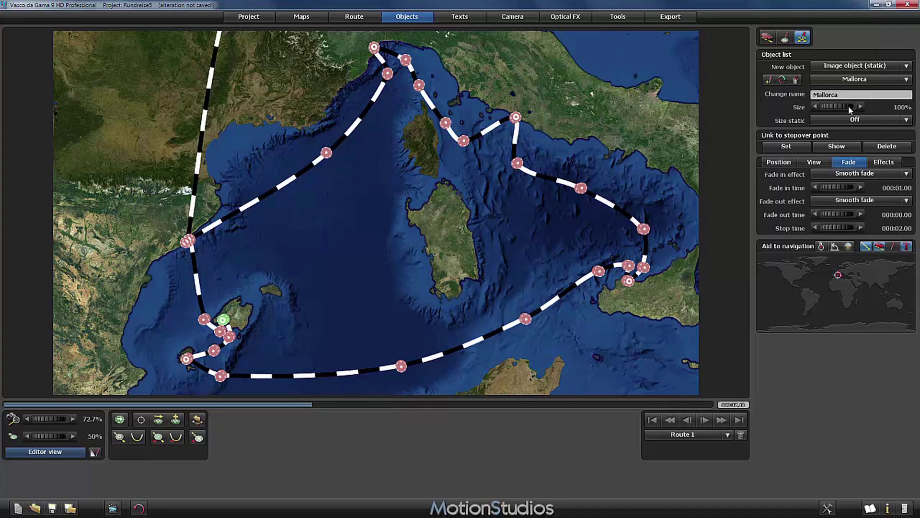
Toggle Show object for Mallorca, leaving a blank black frame in the editor
{"action": "left_click", "coordinate": [894, 248]}
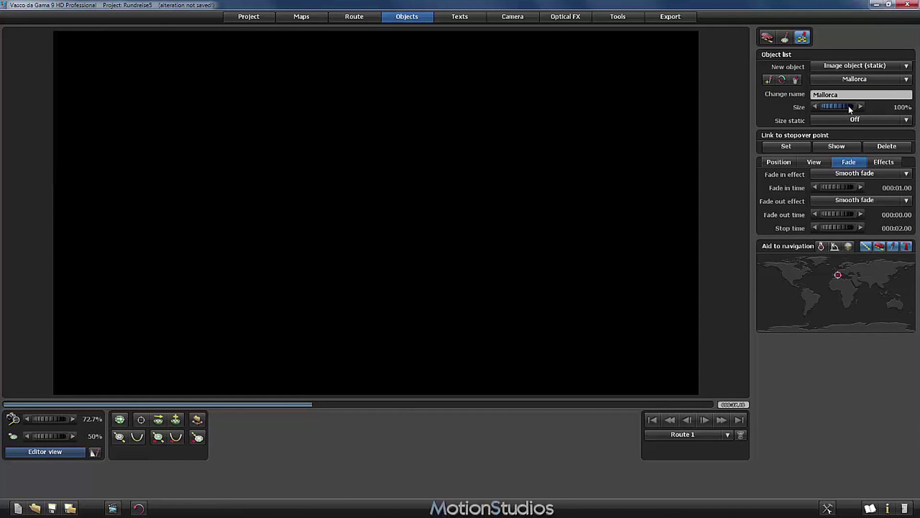
Reduce the Mallorca image object's Size to 1% so the route map reappears
{"action": "left_click_drag", "start_coordinate": [850, 109], "coordinate": [455, 251]}
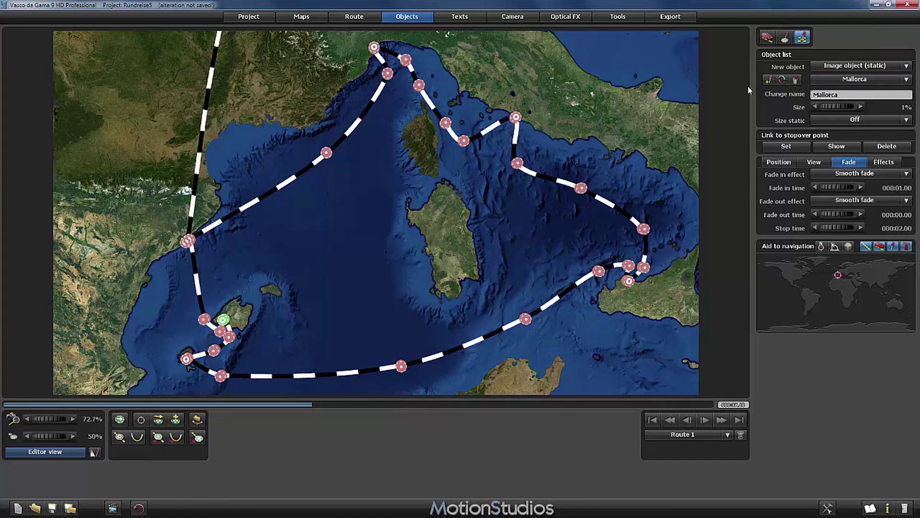
{"action": "left_click", "coordinate": [833, 81]}
At the Ibiza stopover, add a new image object from Greenbox FullHD.tif
{"action": "left_click", "coordinate": [187, 358]}
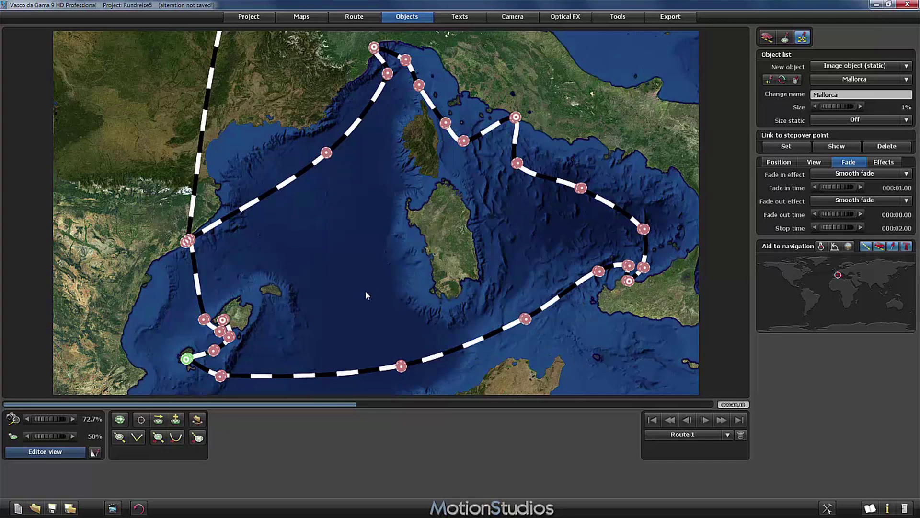
{"action": "left_click", "coordinate": [768, 81]}
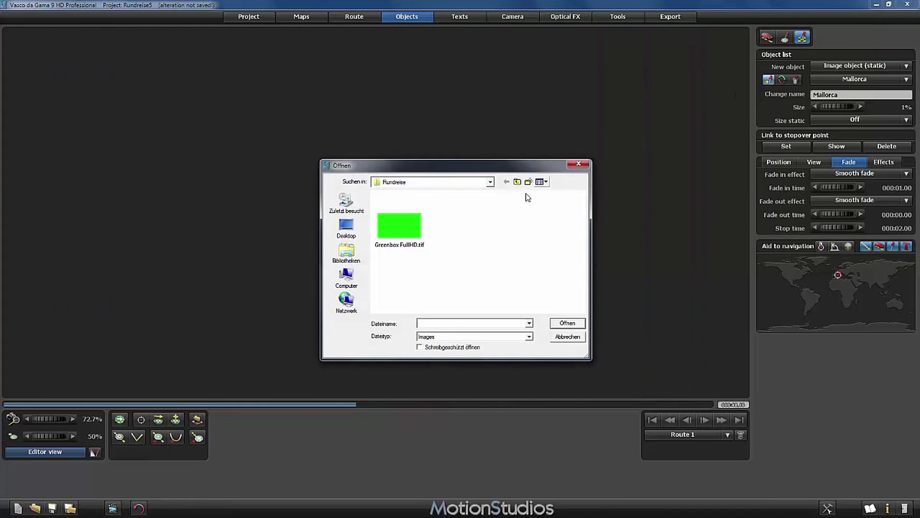
{"action": "double_click", "coordinate": [405, 230]}
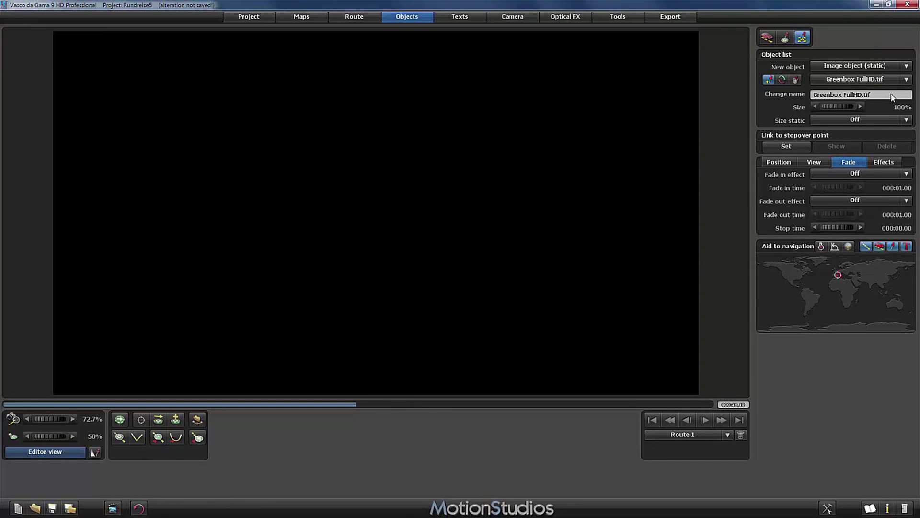
Rename the new image object to Ibiza and scroll its size down toward 1%
{"action": "key", "text": "BackSpace"}
{"action": "key", "text": "BackSpace"}
{"action": "key", "text": "BackSpace"}
{"action": "key", "text": "BackSpace"}
{"action": "key", "text": "BackSpace"}
{"action": "key", "text": "BackSpace"}
{"action": "key", "text": "BackSpace"}
{"action": "key", "text": "BackSpace"}
{"action": "key", "text": "BackSpace"}
{"action": "key", "text": "BackSpace"}
{"action": "key", "text": "BackSpace"}
{"action": "key", "text": "BackSpace"}
{"action": "key", "text": "BackSpace"}
{"action": "key", "text": "BackSpace"}
{"action": "key", "text": "BackSpace"}
{"action": "key", "text": "BackSpace"}
{"action": "key", "text": "BackSpace"}
{"action": "key", "text": "BackSpace"}
{"action": "key", "text": "BackSpace"}
{"action": "type", "text": "1b"}
{"action": "key", "text": "Return"}
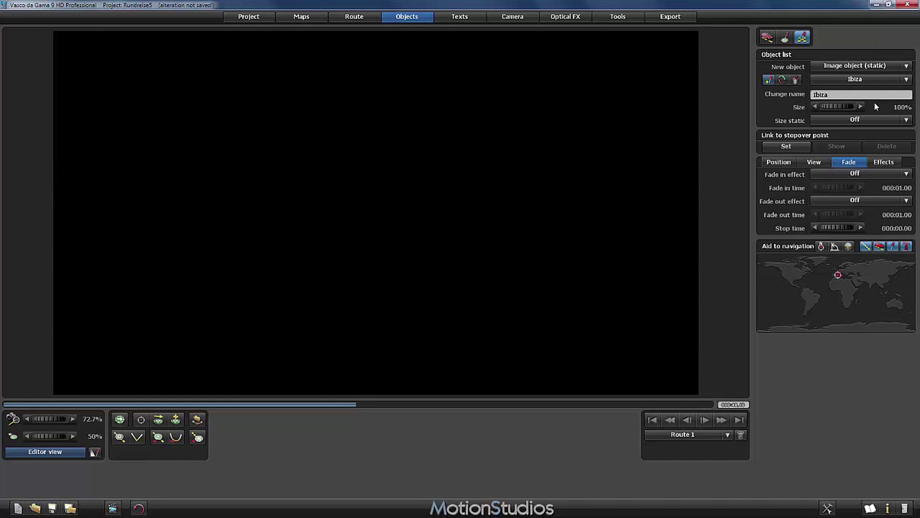
{"action": "scroll", "coordinate": [456, 250], "scroll_direction": "down", "scroll_amount": 10}
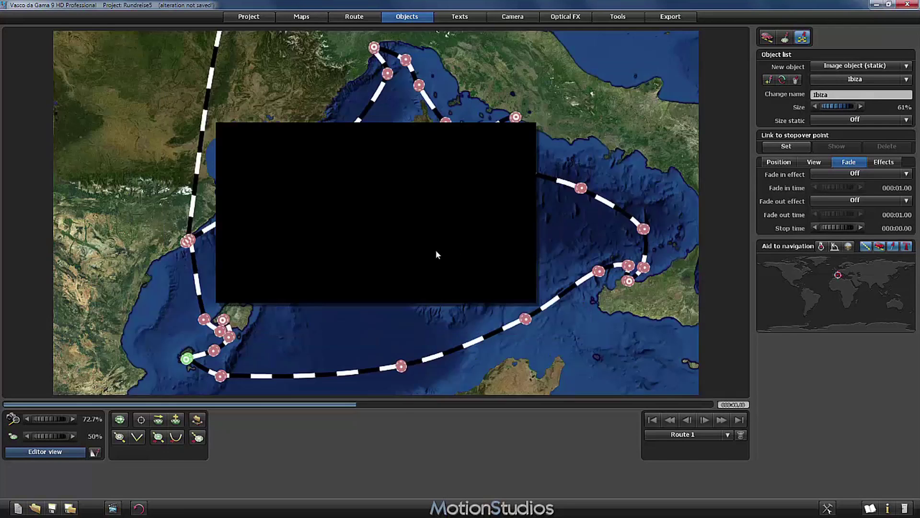
Link the Ibiza image object to the selected Ibiza stopover point and confirm
{"action": "left_click", "coordinate": [770, 165]}
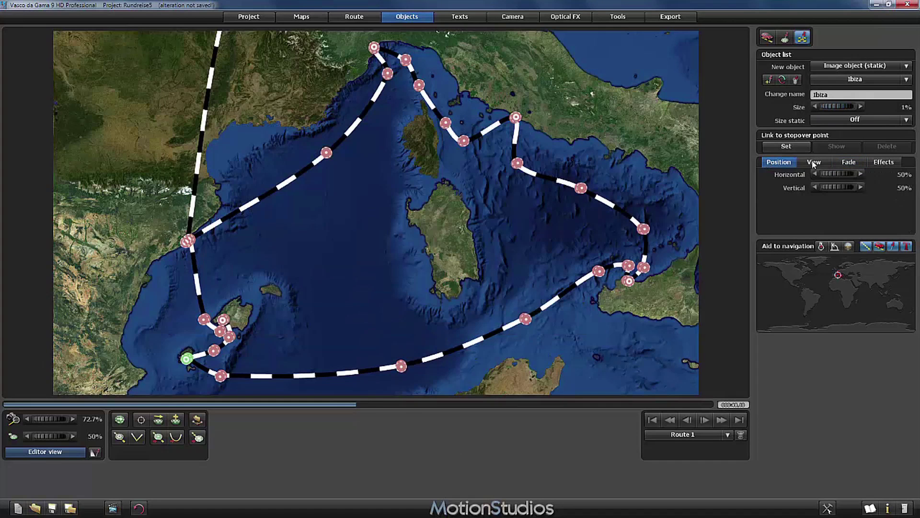
{"action": "left_click", "coordinate": [844, 163]}
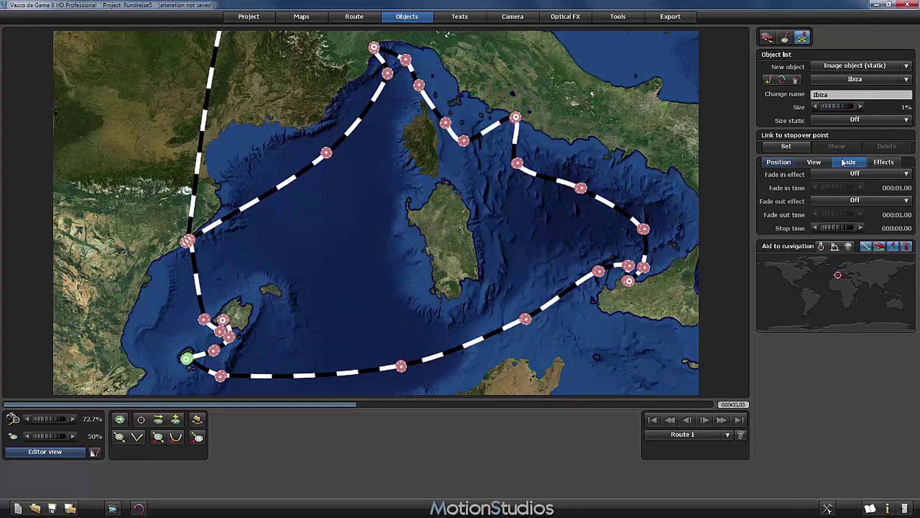
{"action": "left_click", "coordinate": [788, 146]}
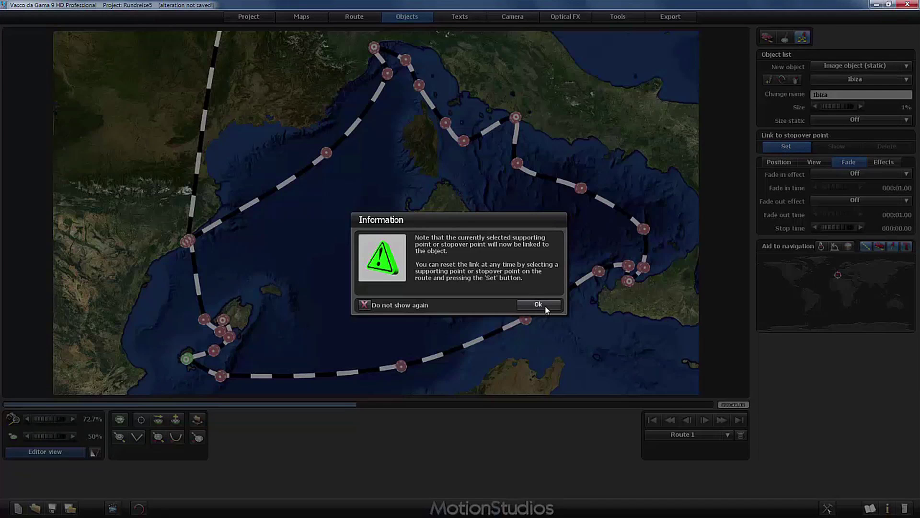
{"action": "left_click", "coordinate": [545, 306]}
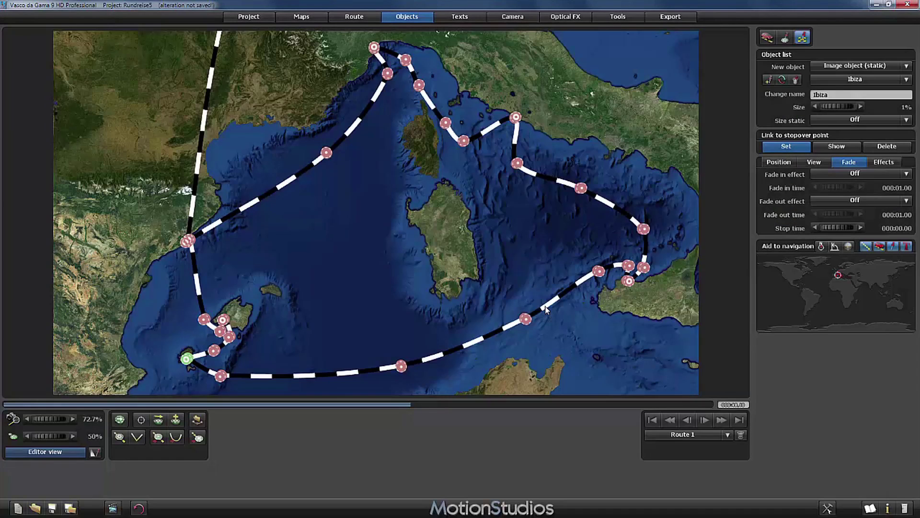
Set Smooth fade for fade in and out, fade-out time 0, and stop time 2 seconds
{"action": "left_click", "coordinate": [858, 176]}
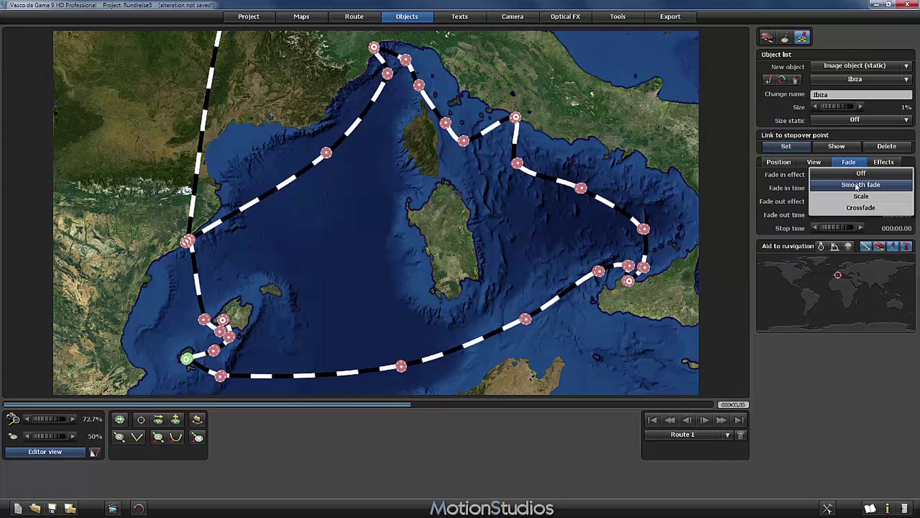
{"action": "left_click", "coordinate": [857, 186]}
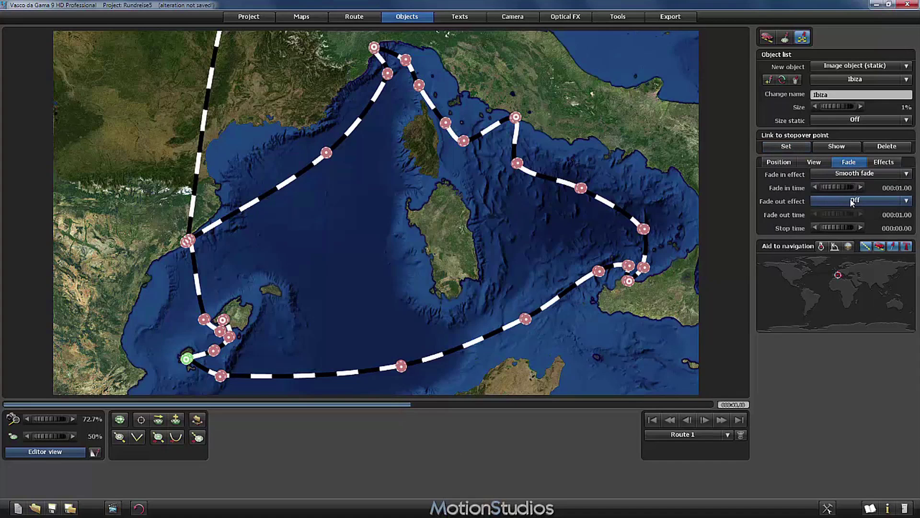
{"action": "left_click", "coordinate": [851, 202]}
{"action": "left_click", "coordinate": [852, 212]}
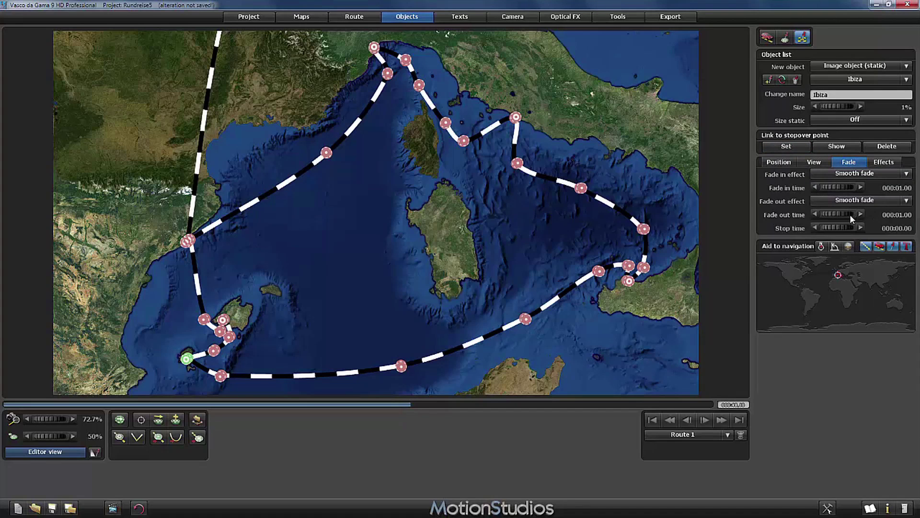
{"action": "left_click", "coordinate": [849, 215]}
{"action": "left_click", "coordinate": [830, 227]}
{"action": "left_click", "coordinate": [863, 227]}
Set both the Ibiza and Mallorca image objects to exactly 100% size
{"action": "left_click_drag", "start_coordinate": [829, 105], "coordinate": [456, 249]}
{"action": "left_click", "coordinate": [861, 106]}
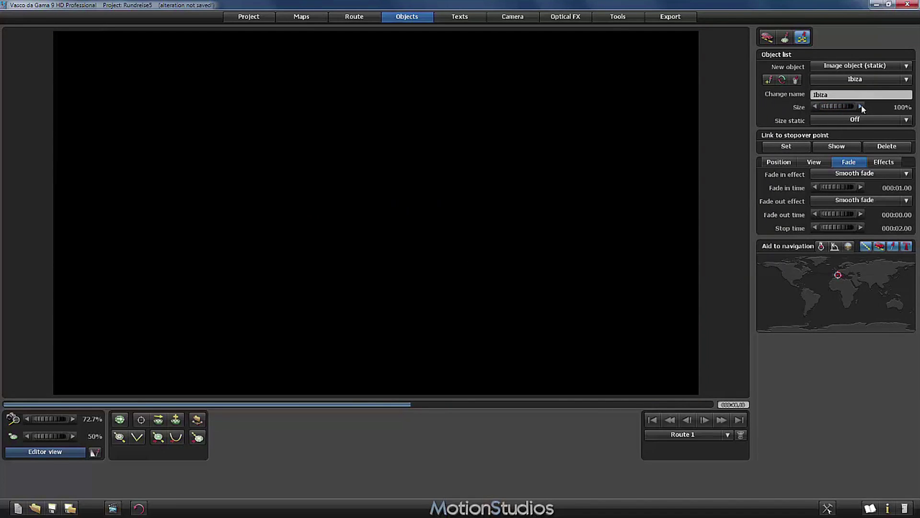
{"action": "left_click", "coordinate": [846, 95]}
{"action": "left_click", "coordinate": [868, 82]}
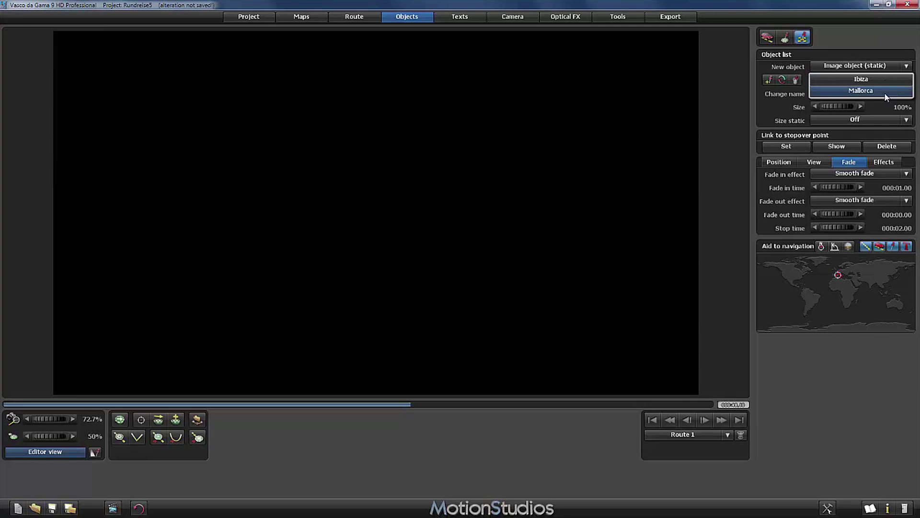
{"action": "left_click", "coordinate": [882, 92]}
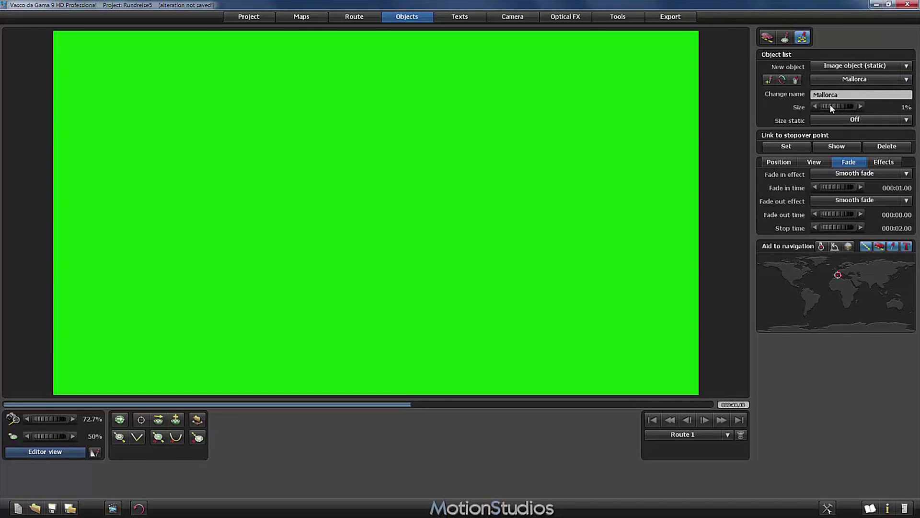
{"action": "left_click_drag", "start_coordinate": [829, 105], "coordinate": [456, 249]}
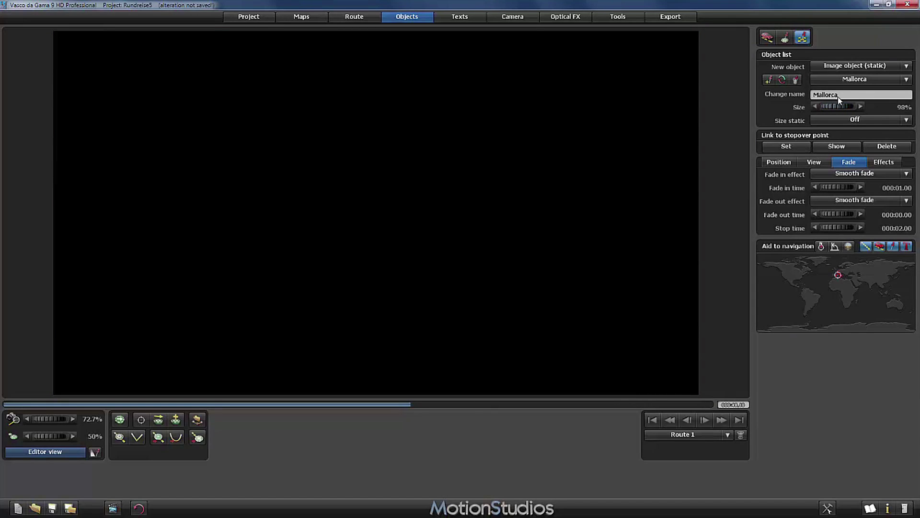
{"action": "left_click", "coordinate": [861, 106]}
{"action": "left_click", "coordinate": [115, 509]}
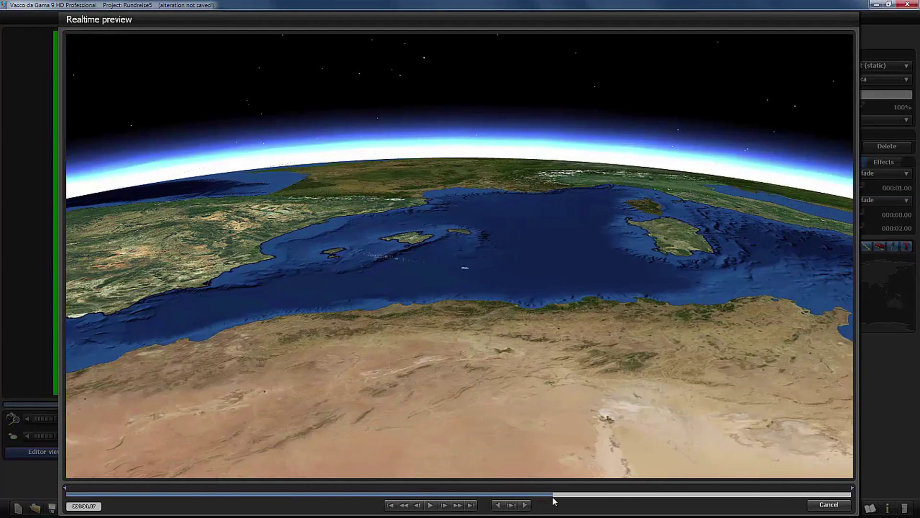
{"action": "left_click", "coordinate": [833, 504]}
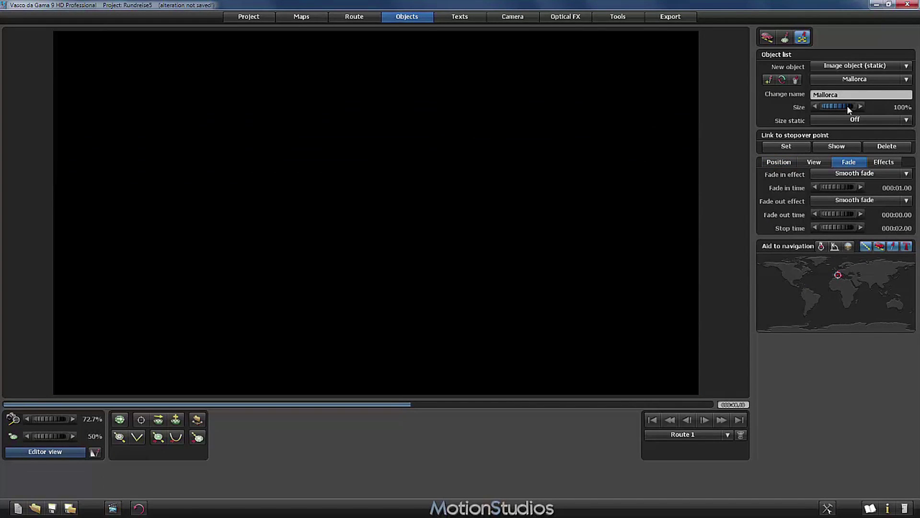
Shrink Mallorca to 1%, switch to Ibiza for its 1% size, then back to Mallorca
{"action": "left_click_drag", "start_coordinate": [846, 105], "coordinate": [865, 62]}
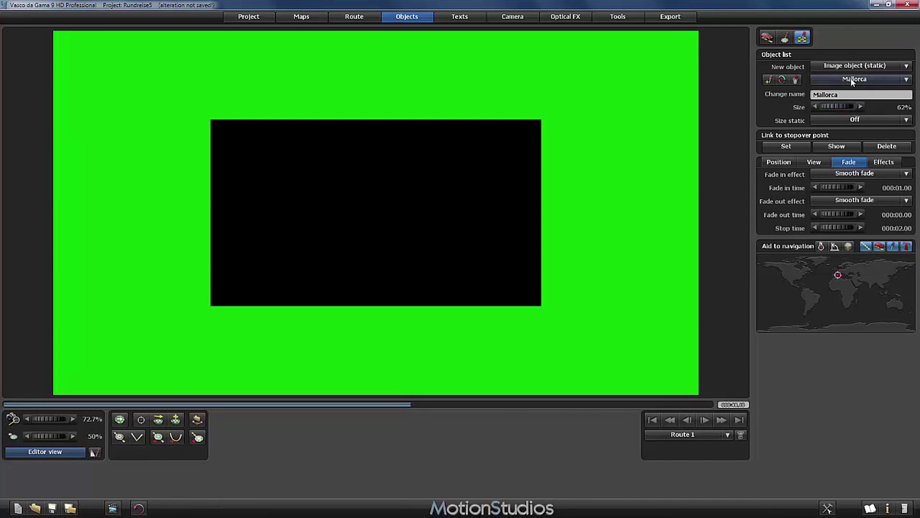
{"action": "left_click", "coordinate": [852, 82]}
{"action": "left_click", "coordinate": [858, 69]}
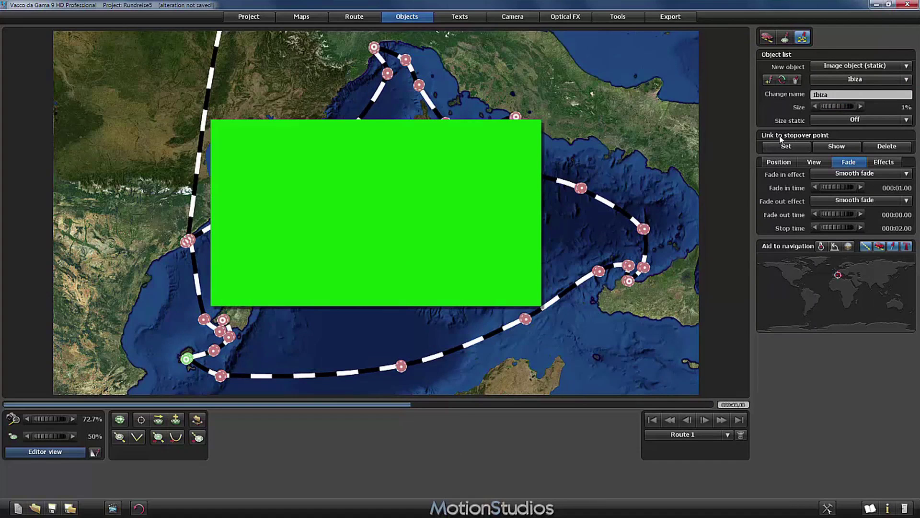
{"action": "left_click", "coordinate": [859, 80]}
{"action": "left_click", "coordinate": [863, 91]}
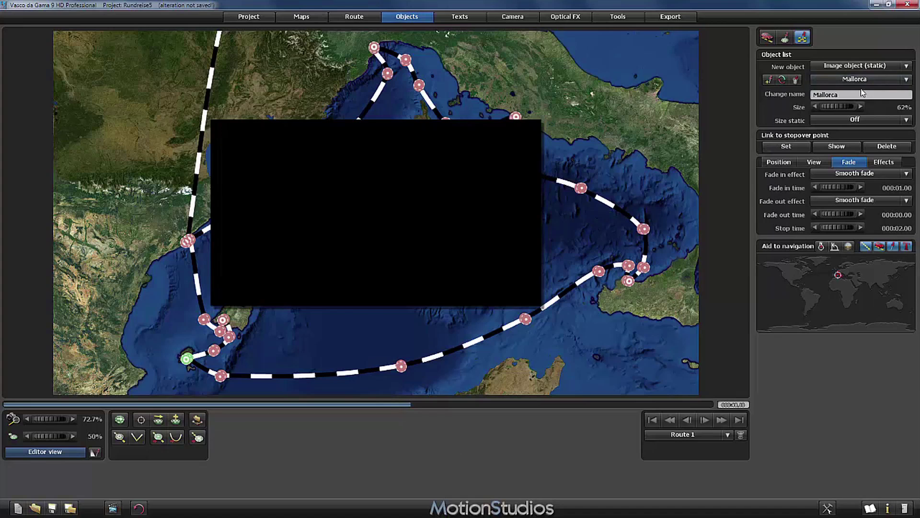
{"action": "scroll", "coordinate": [455, 254], "scroll_direction": "up", "scroll_amount": 8}
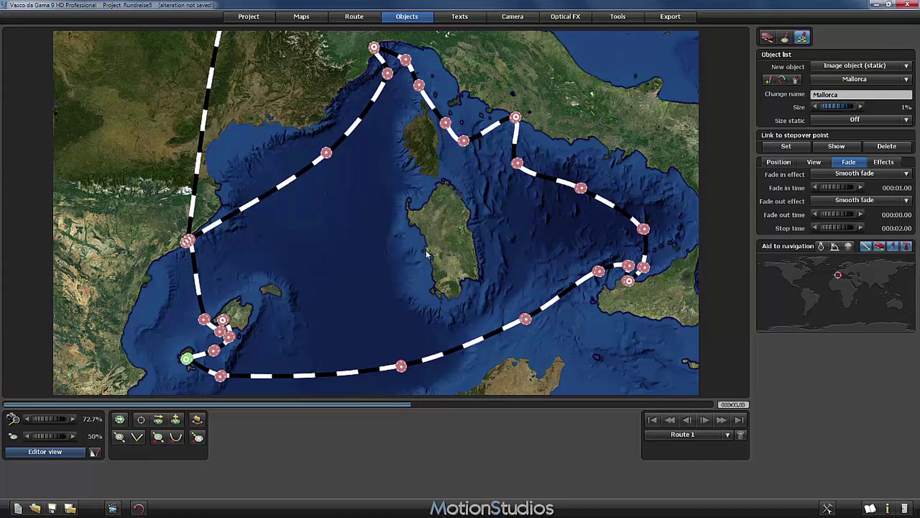